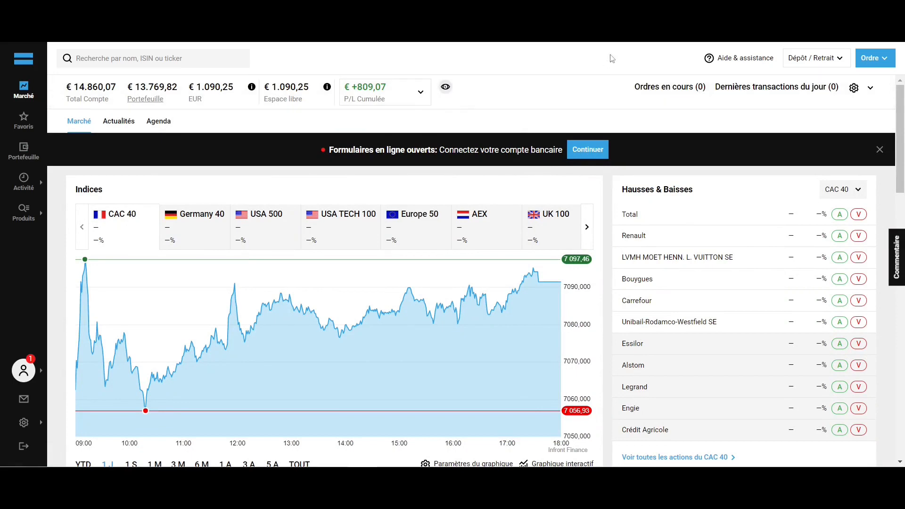
- Check the available deposit and withdrawal options and look through the market overview's news, agenda and currencies
left_click(763, 65)
left_click(807, 64)
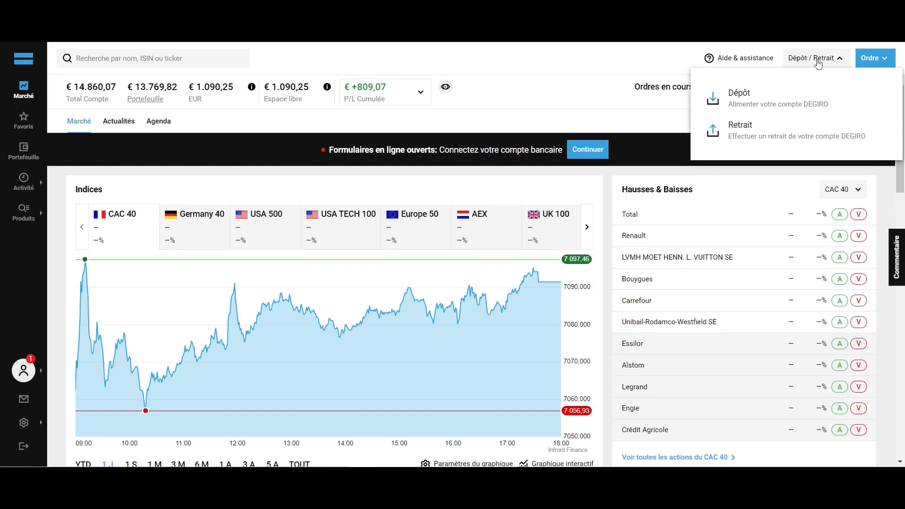
left_click(818, 63)
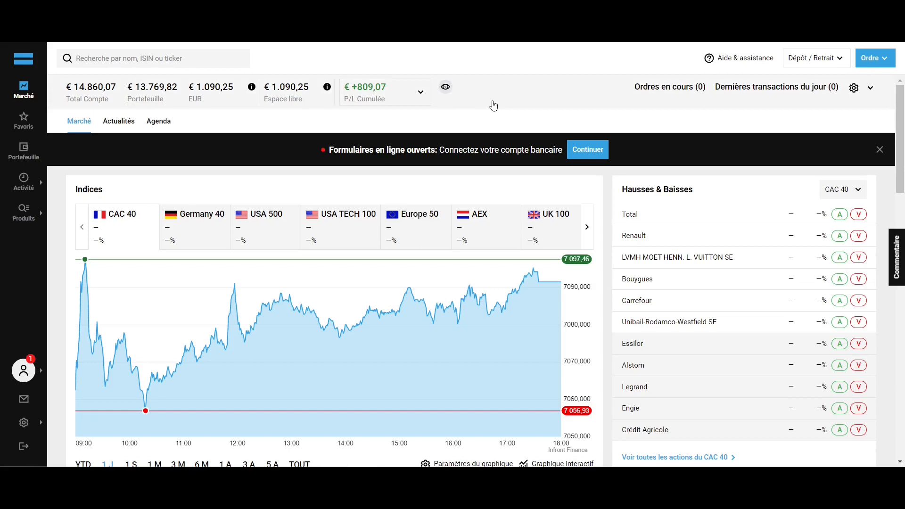
scroll(604, 190, "down", 5)
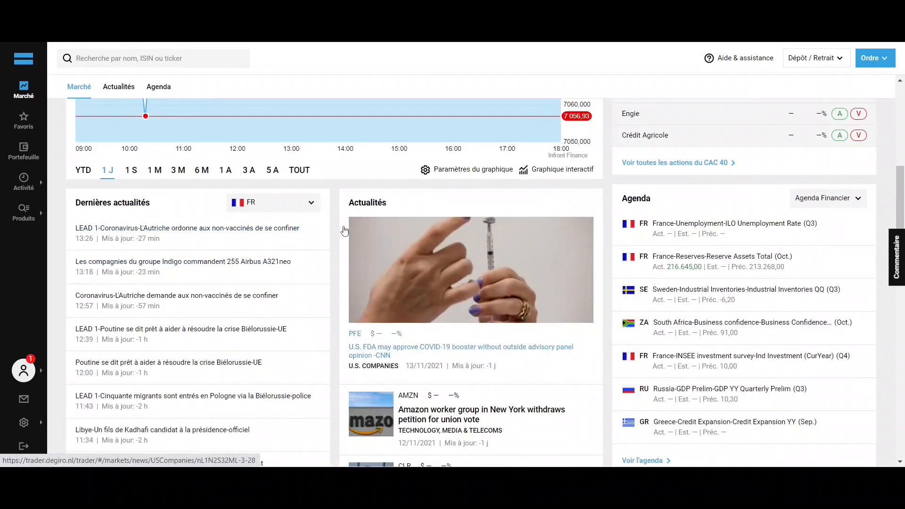
scroll(325, 231, "down", 4)
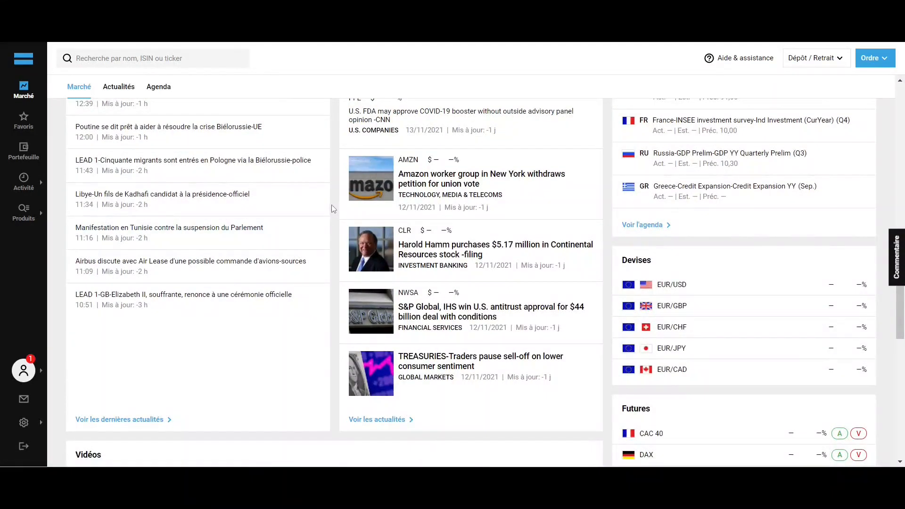
- Open the favourites and look through the listed stocks
left_click(23, 120)
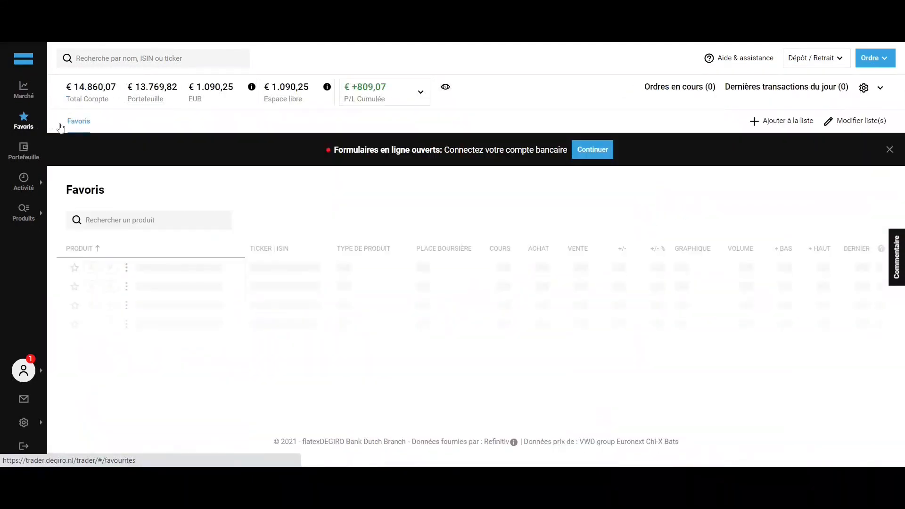
scroll(260, 185, "down", 3)
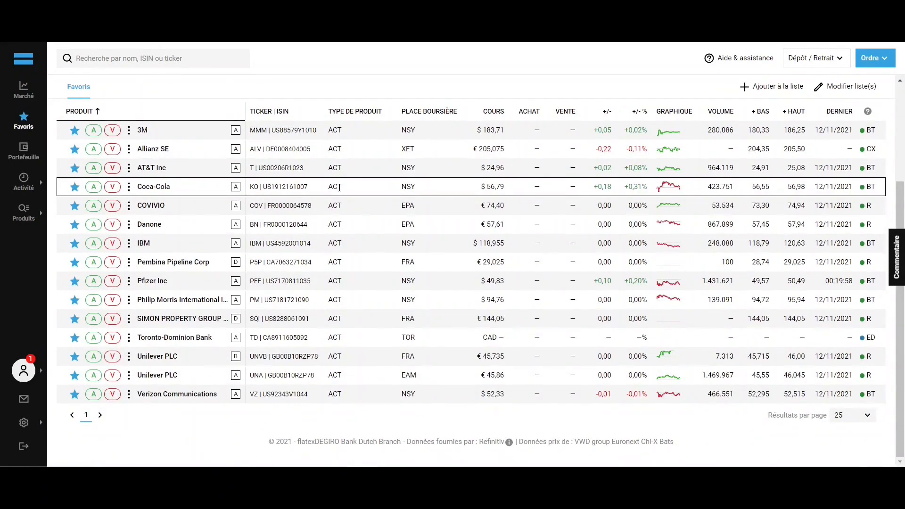
scroll(339, 188, "up", 3)
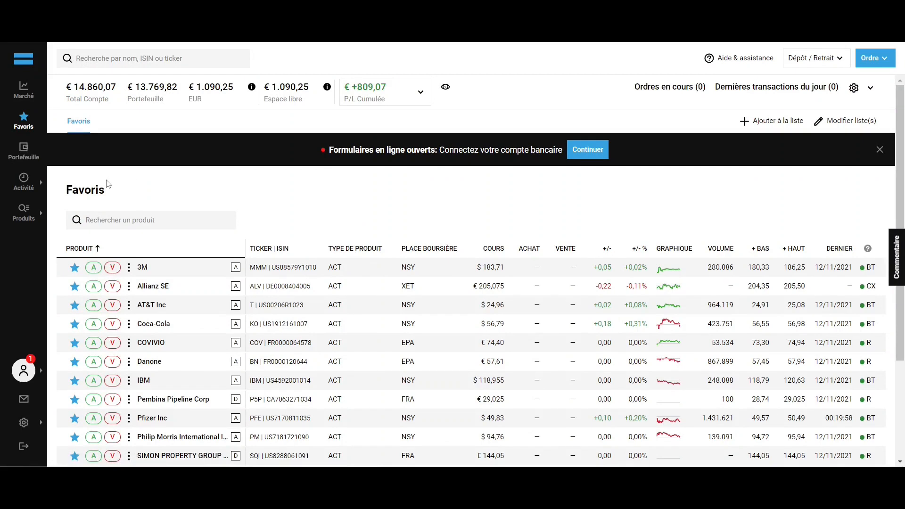
- Browse the product categories and show the list of all French stocks
mouse_move(19, 217)
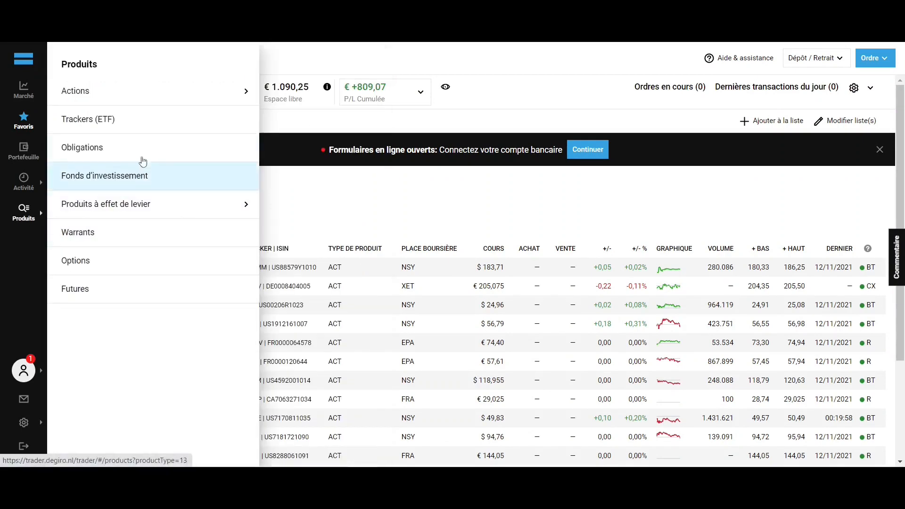
mouse_move(162, 91)
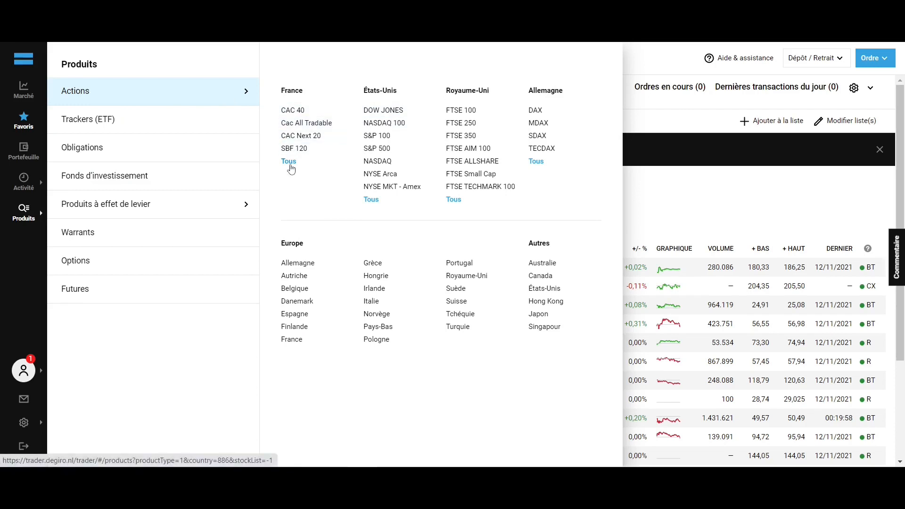
left_click(289, 163)
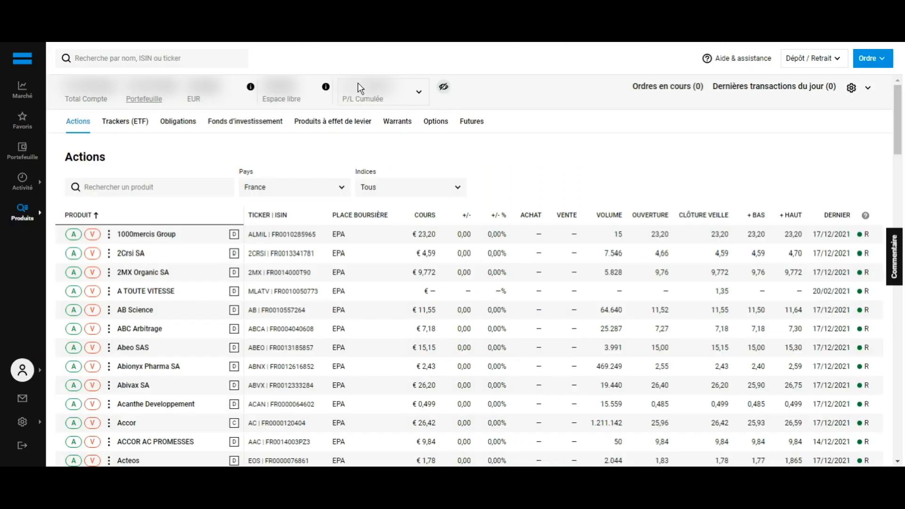
- Search for Royal Caribbean Cruises Ltd and open its TDG listing in EUR
left_click(163, 64)
type("Royal Caribbean Cruises Ltd")
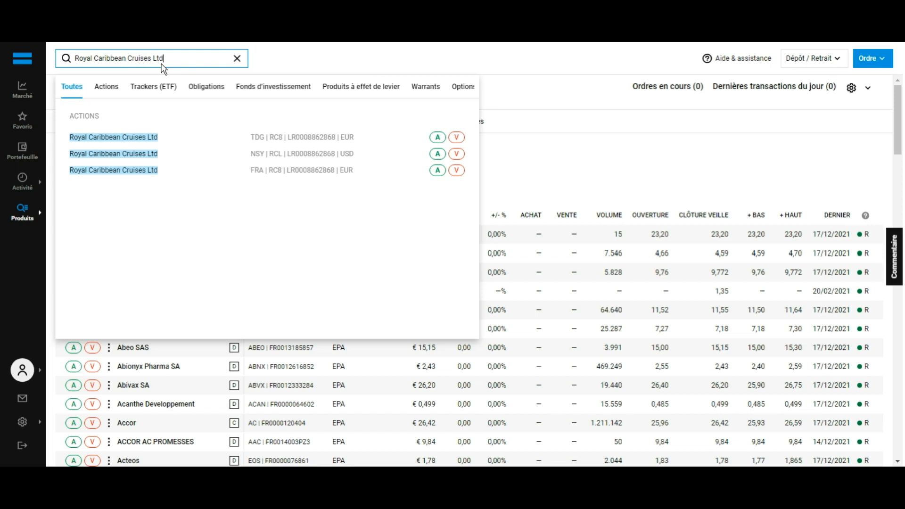
left_click(115, 142)
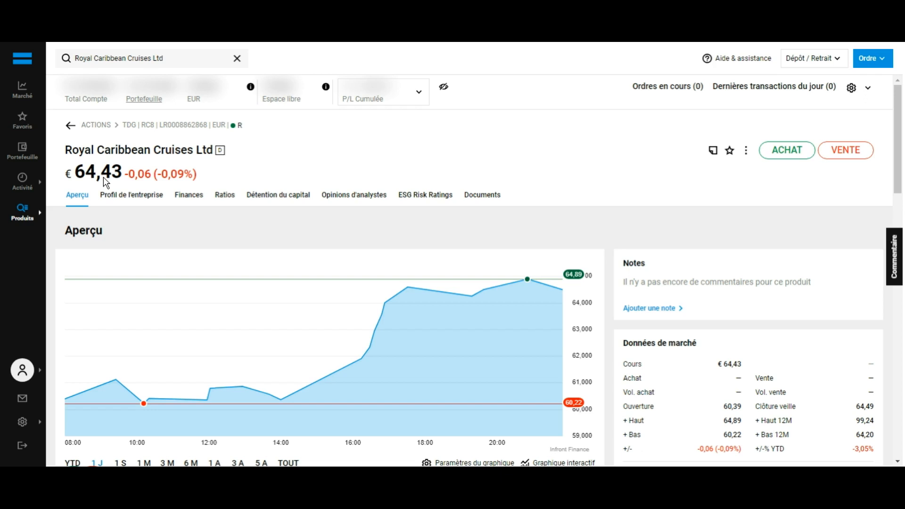
- Review the Royal Caribbean Cruises overview with its chart, news and market data, and check its Finances page
scroll(103, 177, "down", 1)
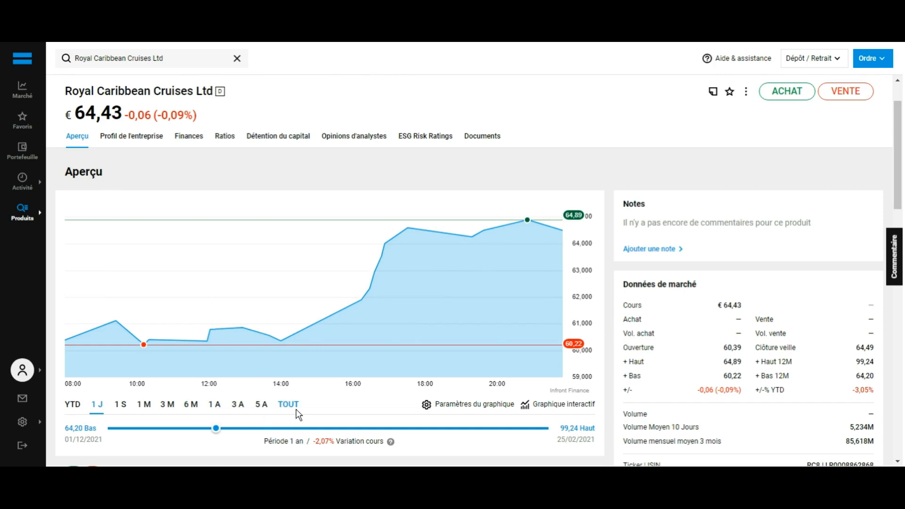
scroll(296, 413, "down", 4)
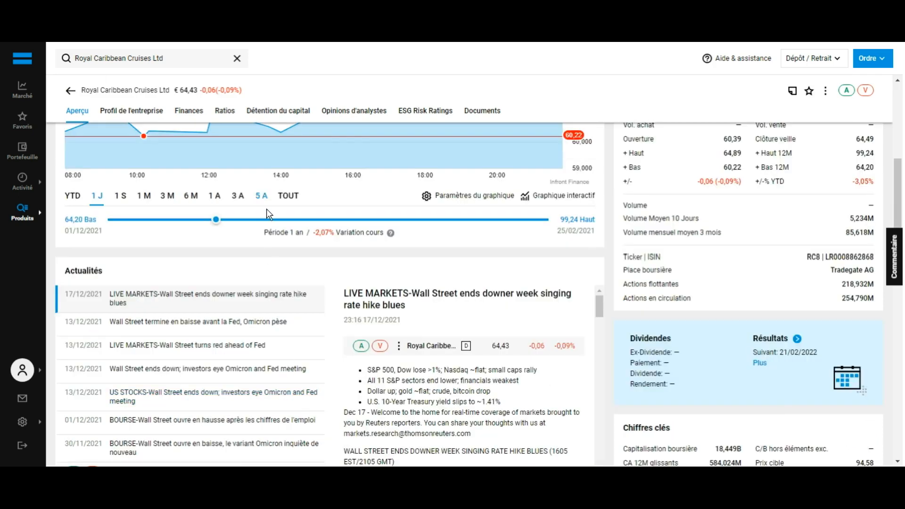
scroll(267, 211, "up", 4)
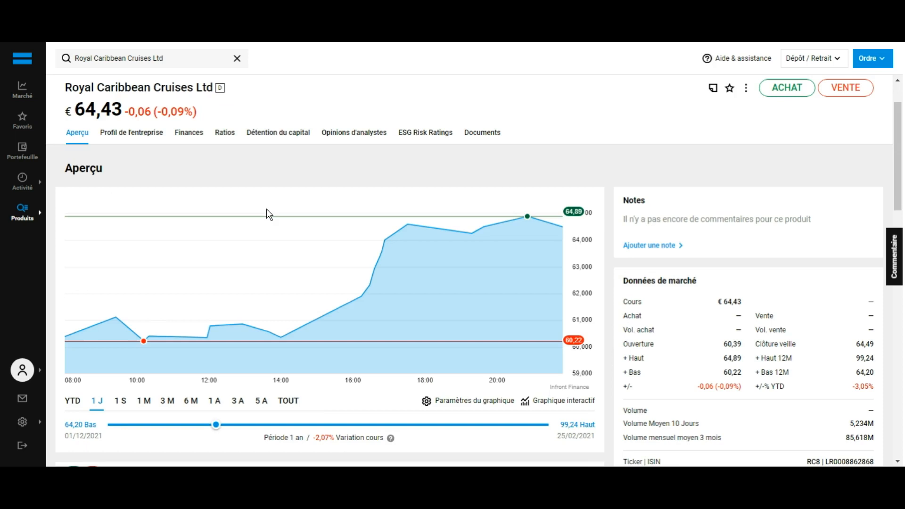
left_click(197, 137)
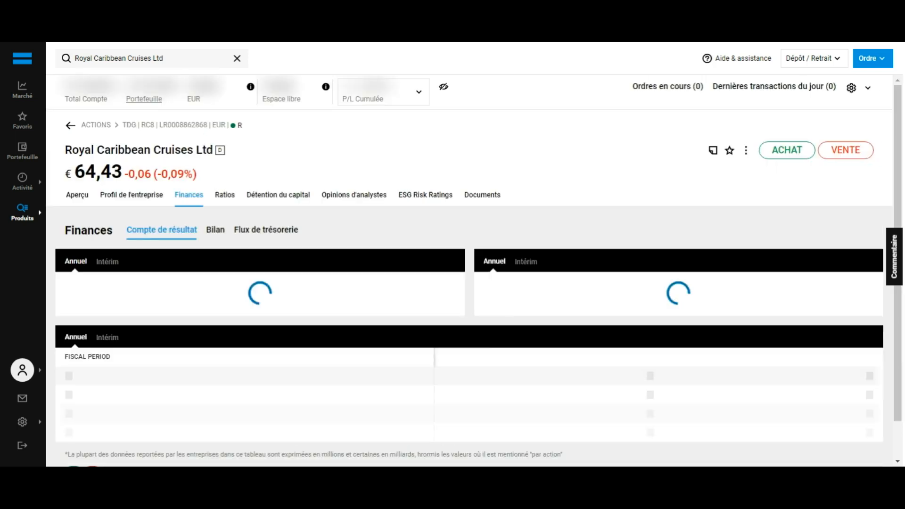
left_click(85, 200)
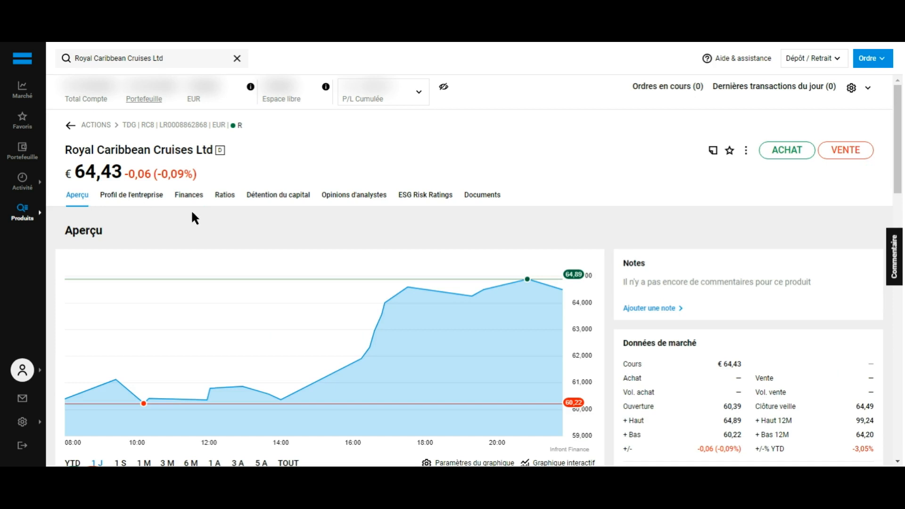
- Fill in a buy order for 1 Royal Caribbean Cruises share with order type Au marché, and close the form without submitting
left_click(799, 162)
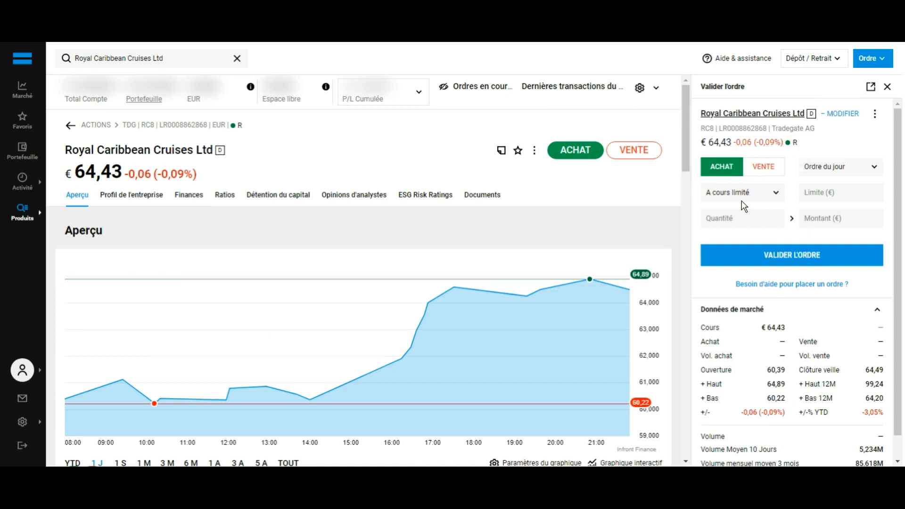
left_click(757, 204)
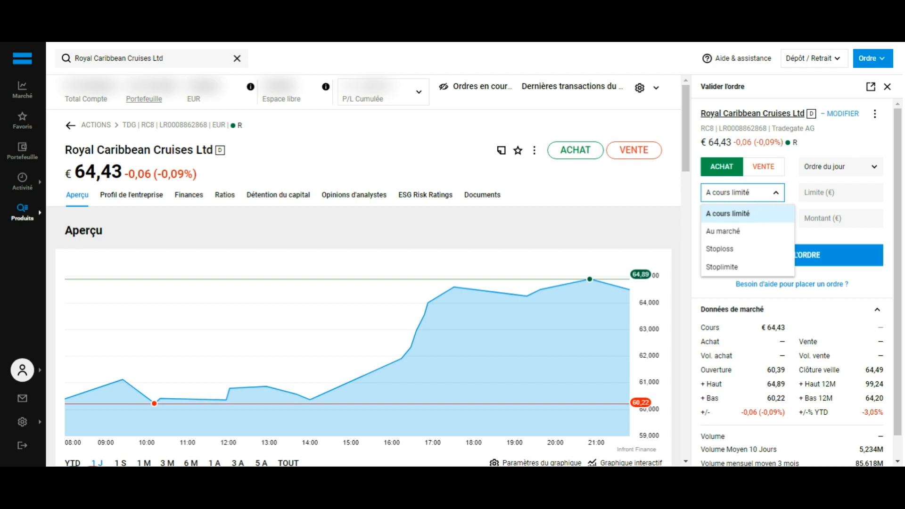
left_click(758, 235)
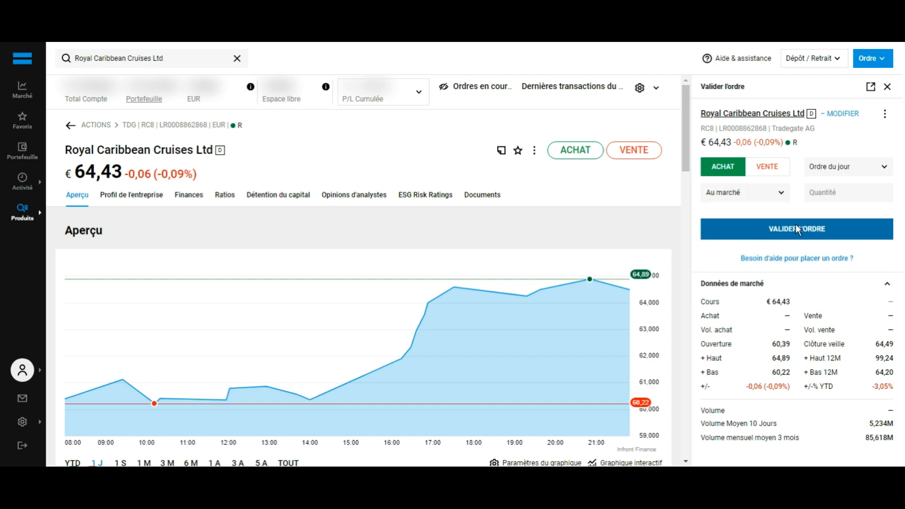
type("1")
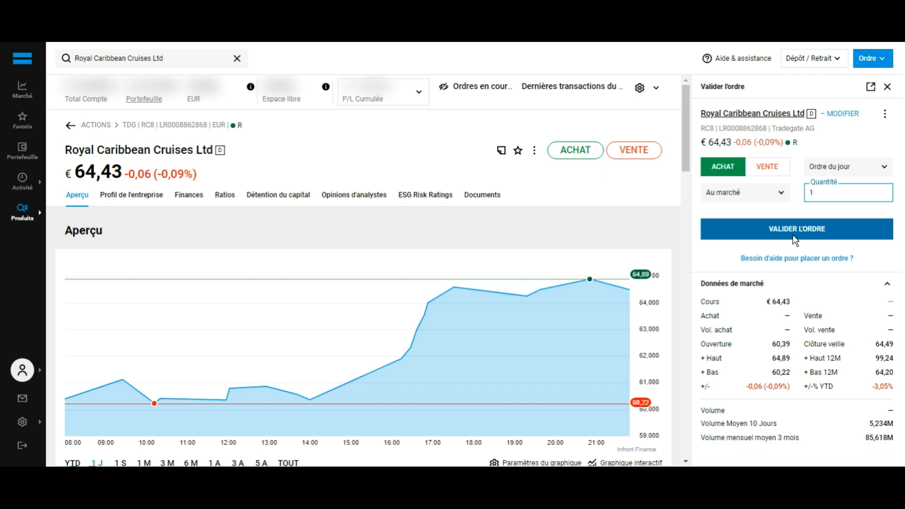
left_click(887, 86)
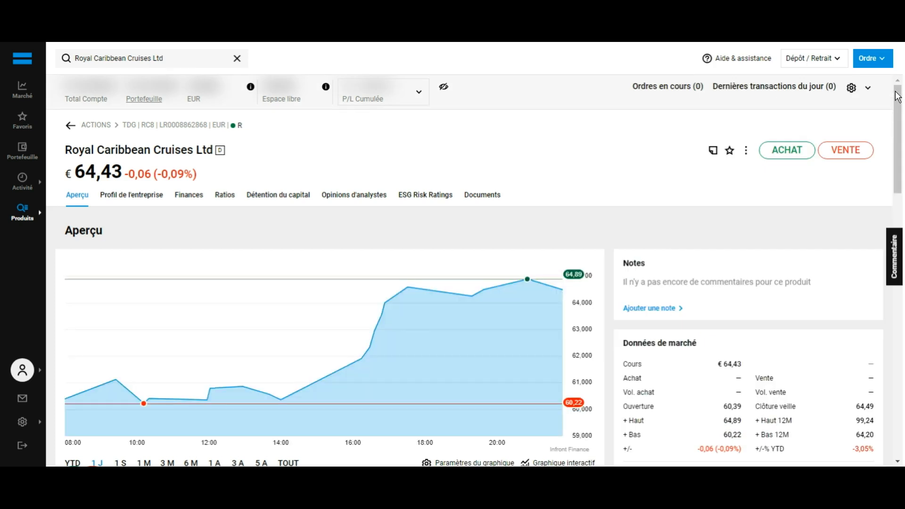
- Open the portfolio and look through the open positions and the upcoming dividends
left_click(27, 164)
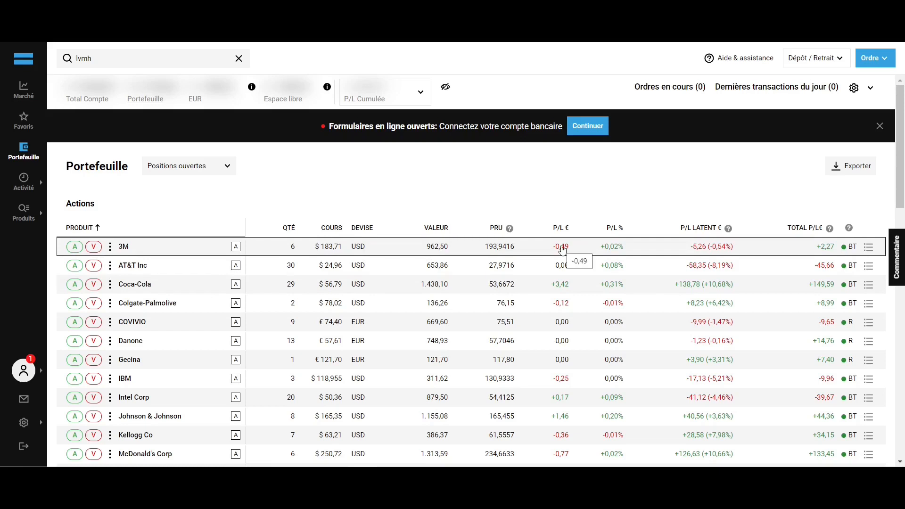
scroll(613, 234, "down", 10)
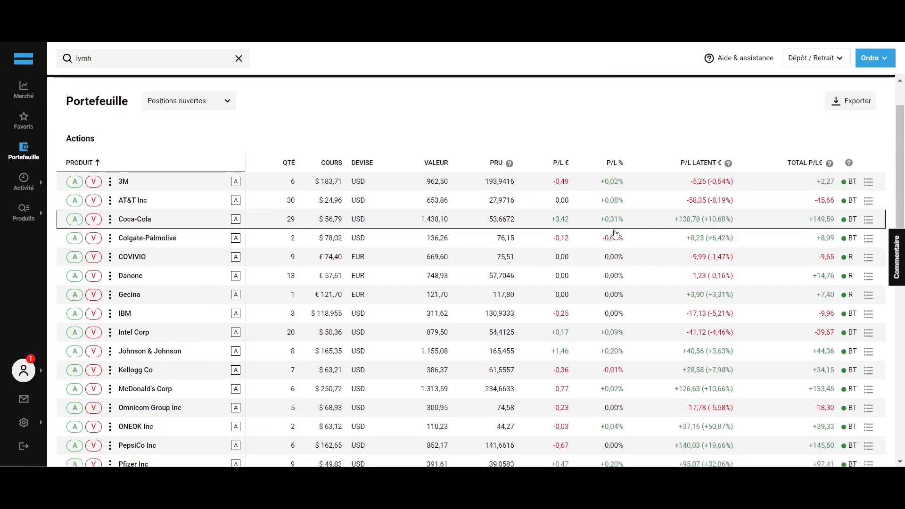
scroll(612, 233, "down", 8)
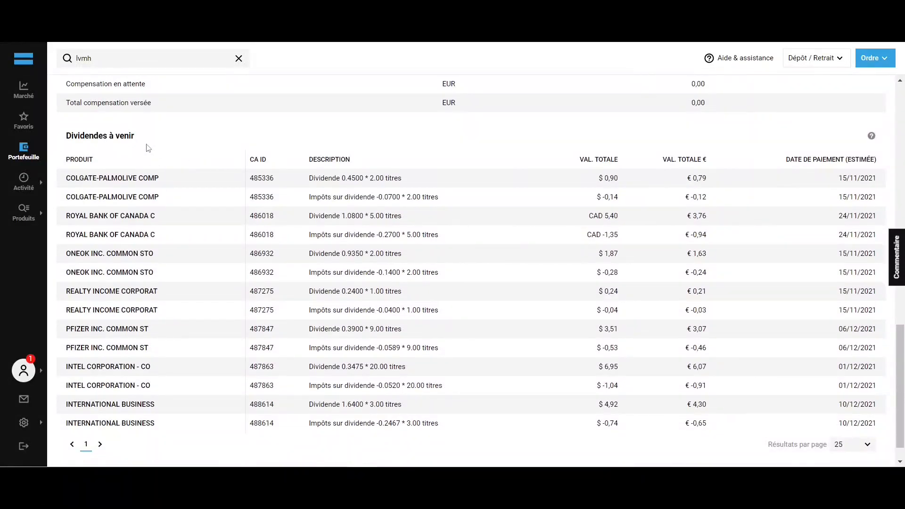
scroll(148, 148, "up", 18)
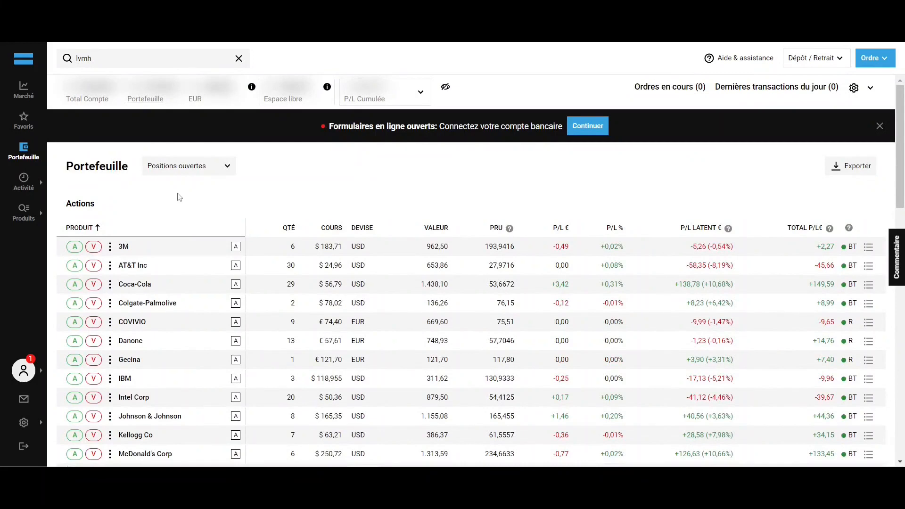
- Fill in a sell order for the 3M position with order type Au marché and quantity 1
left_click(94, 247)
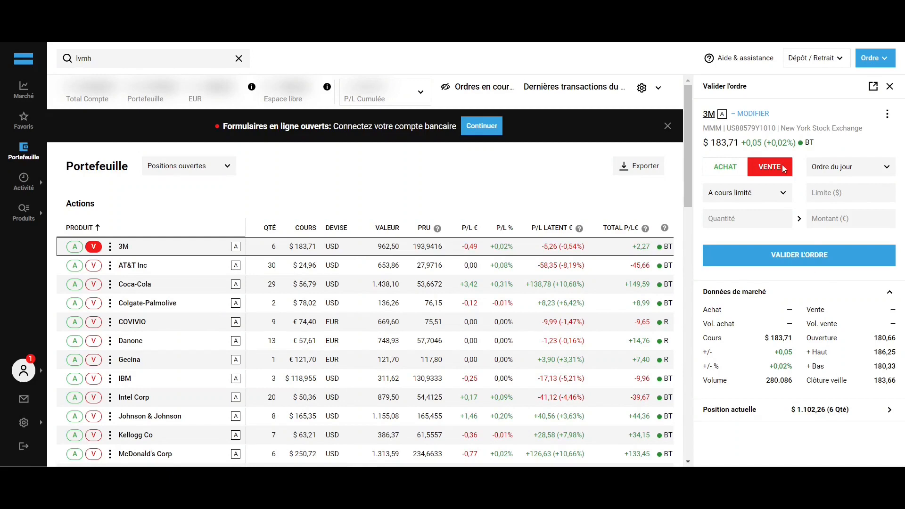
left_click(771, 197)
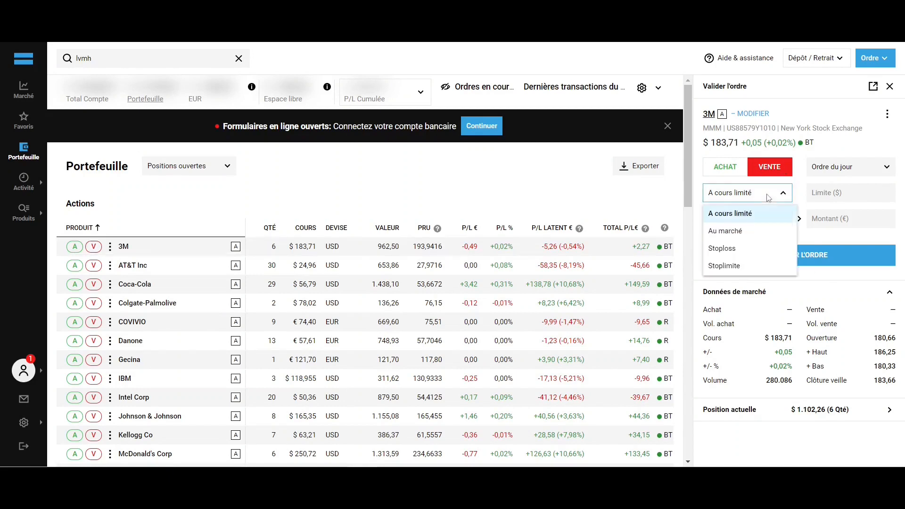
left_click(755, 231)
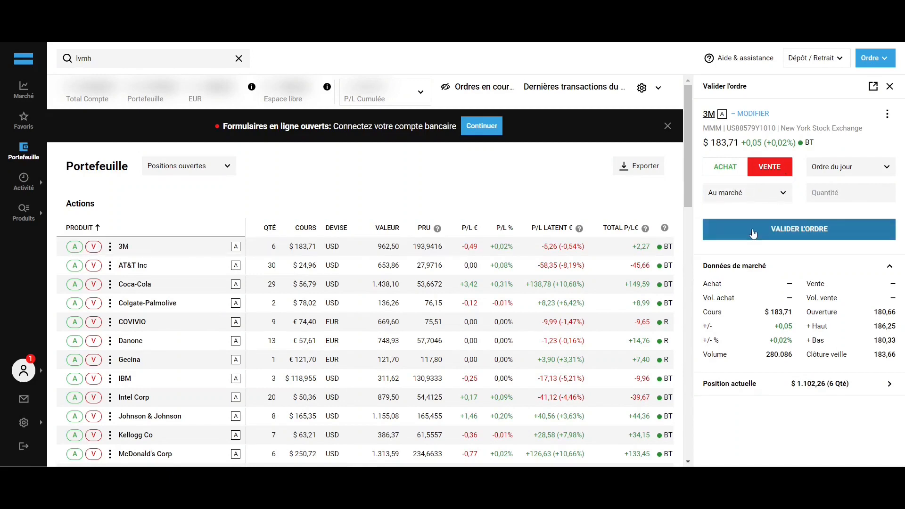
left_click(831, 192)
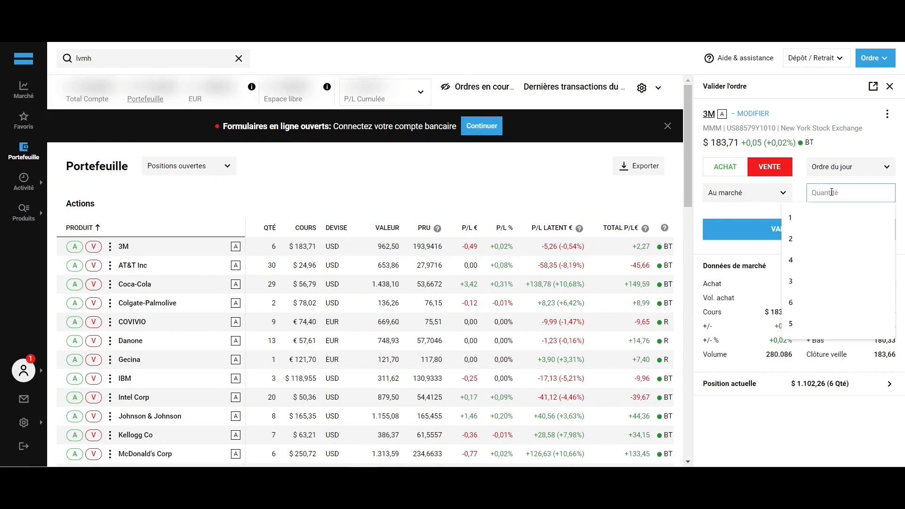
type("1")
left_click(801, 188)
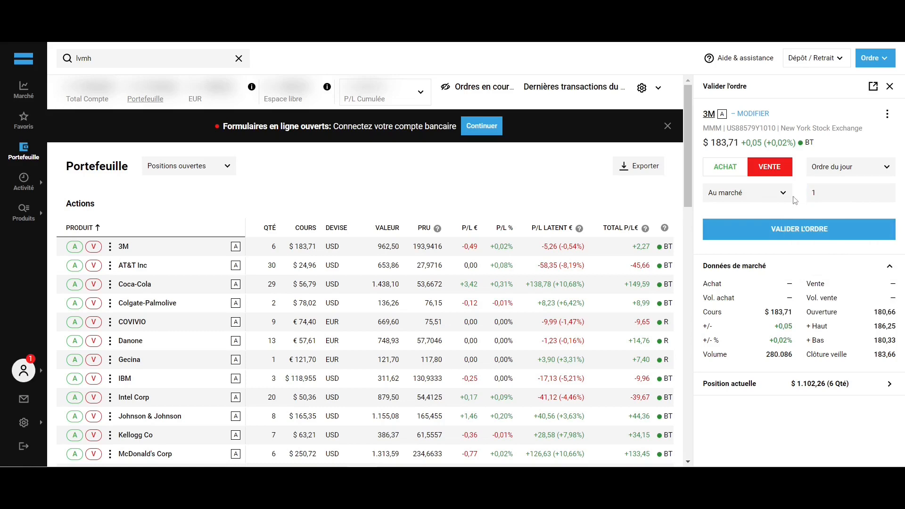